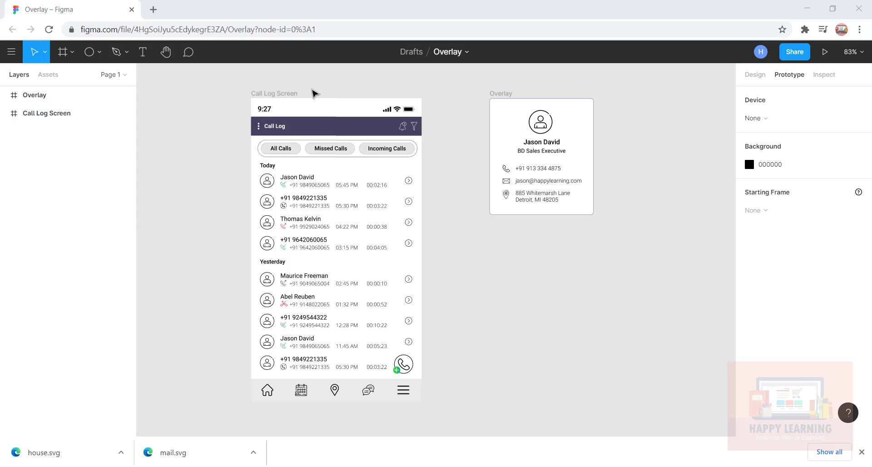
Link the first call row's arrow icon to the Overlay frame with an Open Overlay interaction
click(502, 94)
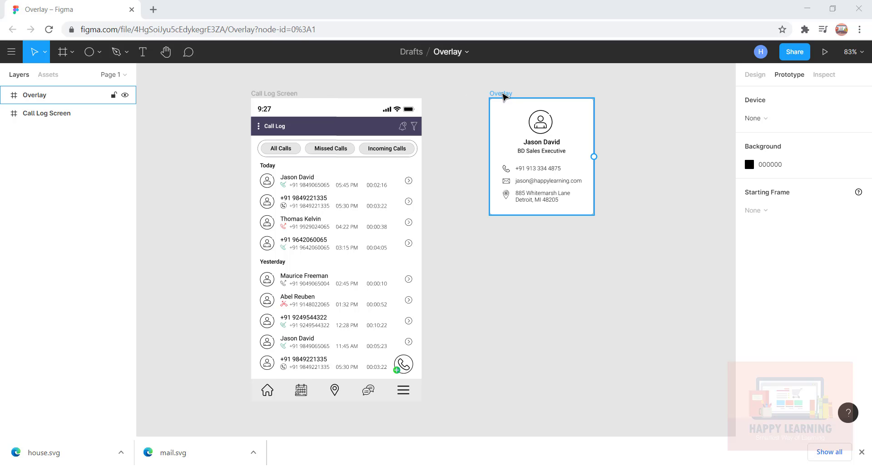
click(461, 81)
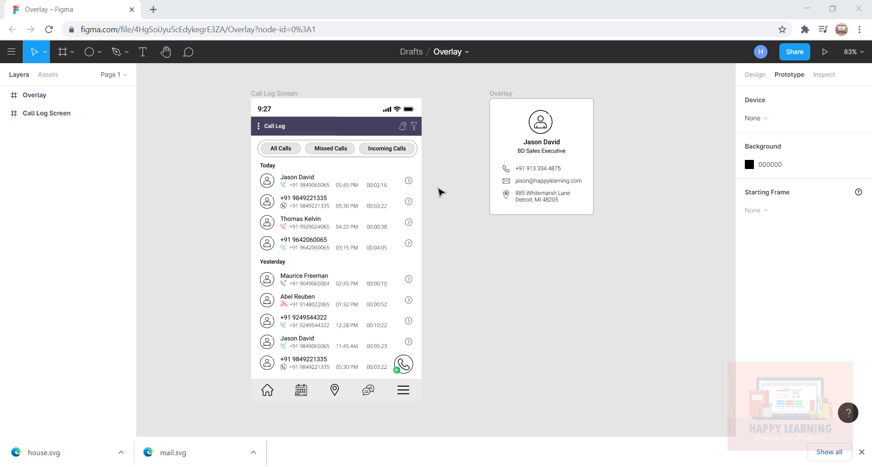
ctrl+click(370, 185)
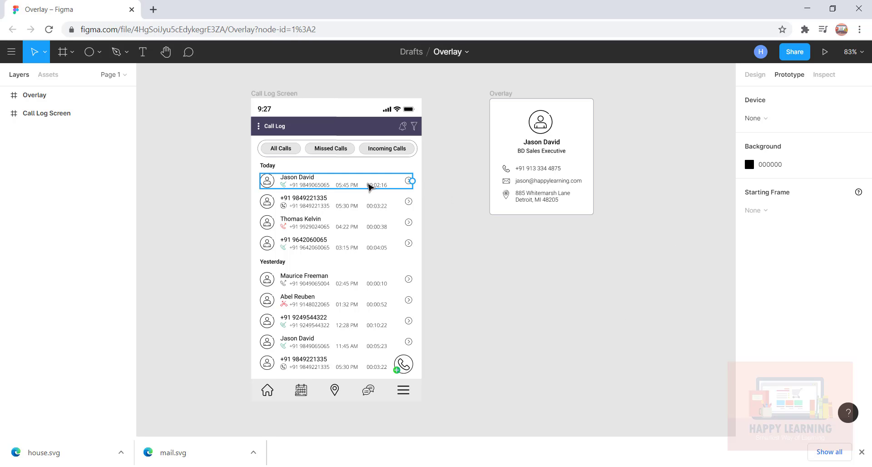
click(412, 181)
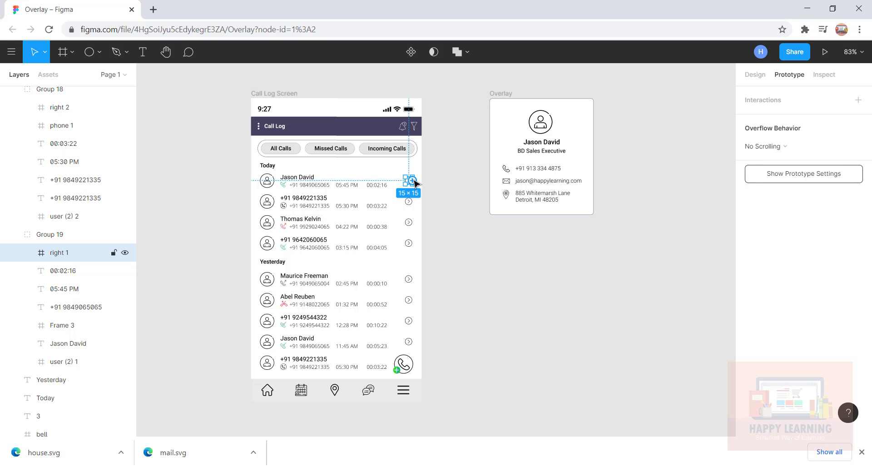
drag(415, 182, 500, 150)
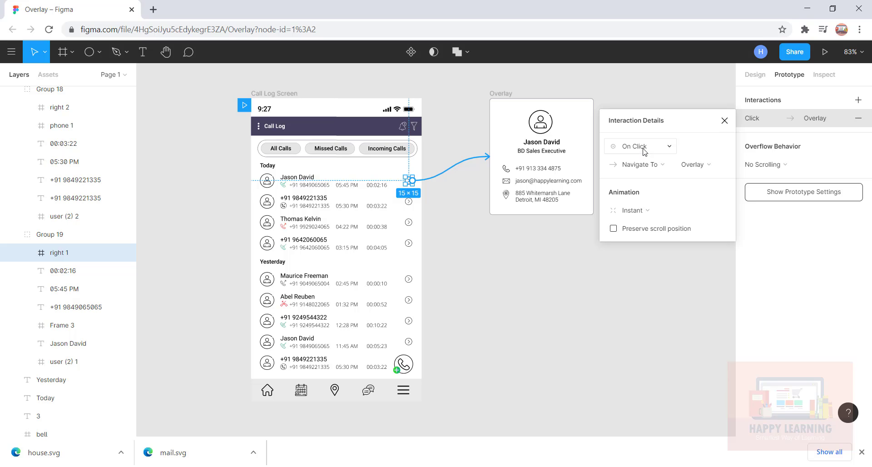
click(669, 166)
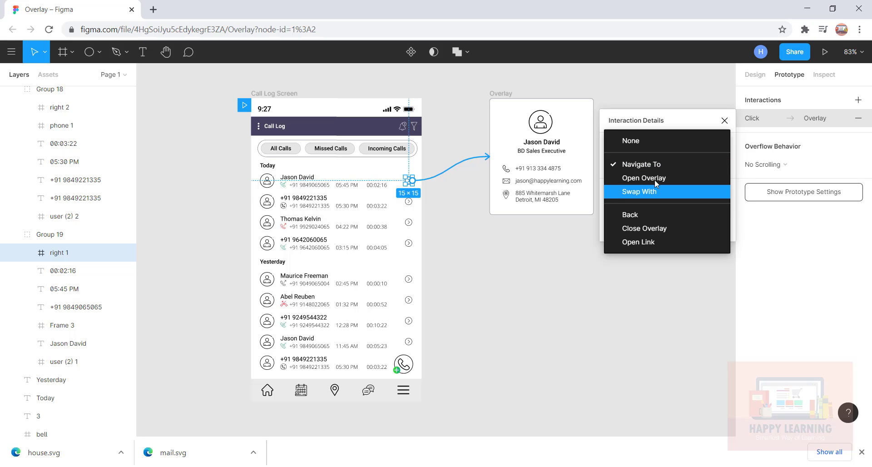
click(656, 177)
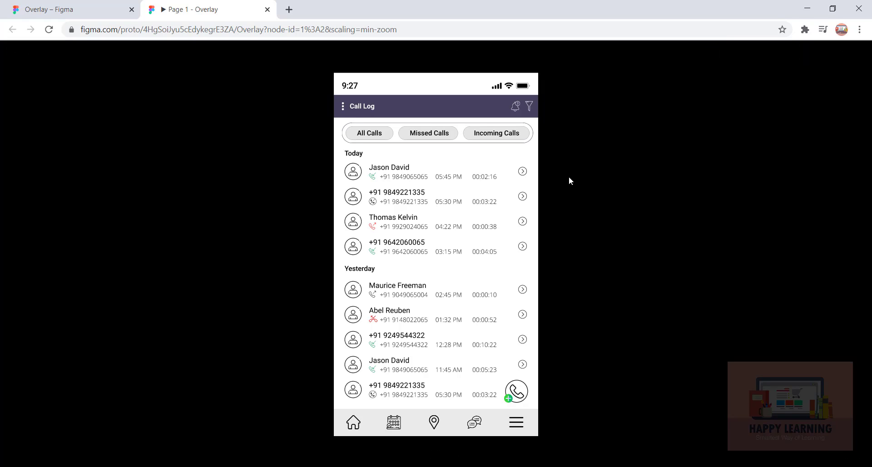
In the presentation, click the first row's arrow to confirm the contact card appears, then return to the editor
click(523, 172)
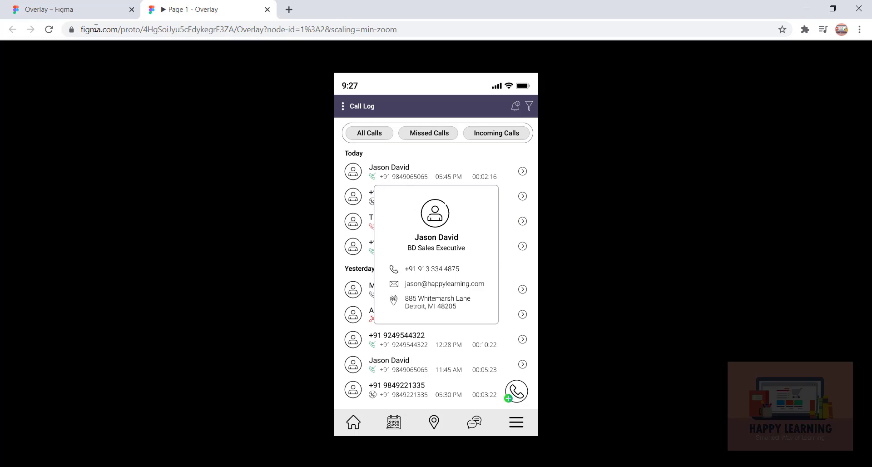
click(78, 11)
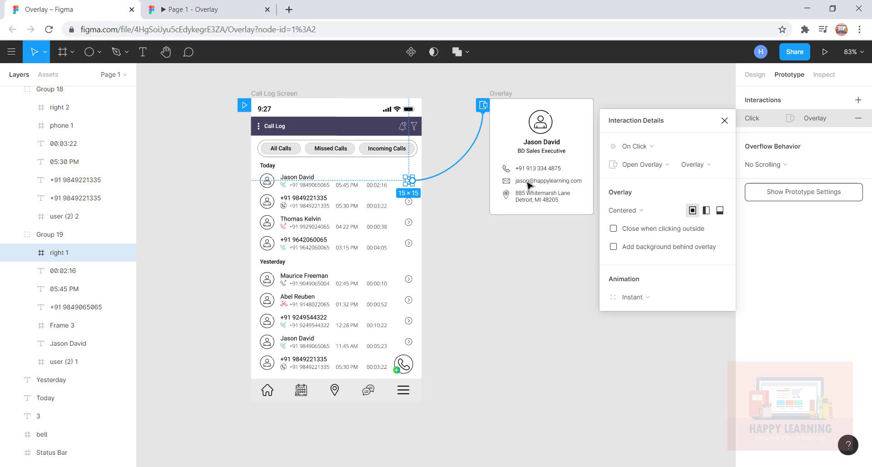
Add a 000000 background behind the overlay and set its opacity to 50%
click(614, 247)
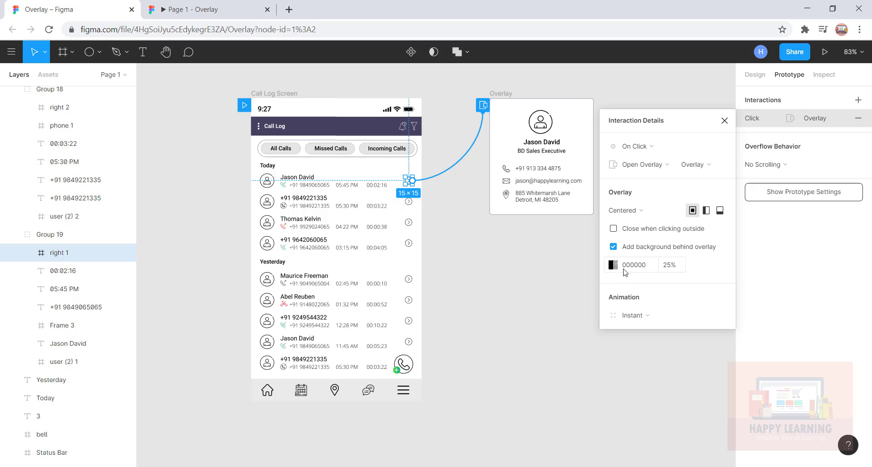
click(669, 267)
text(50)
key(Return)
click(184, 8)
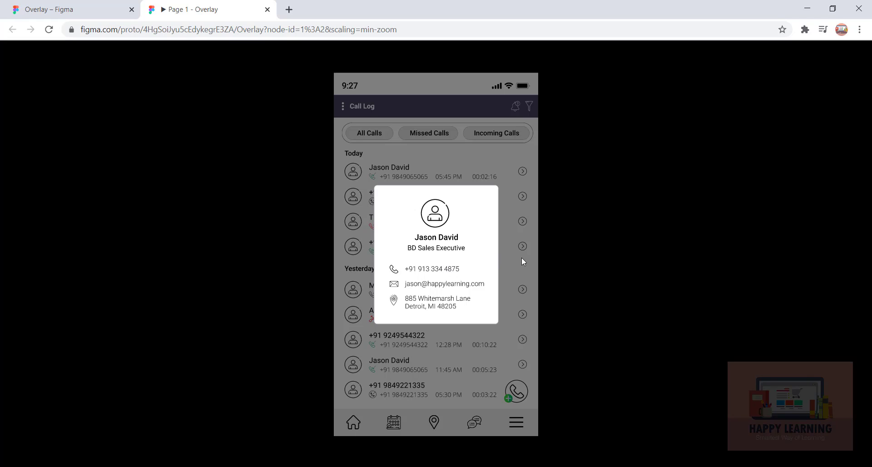
click(91, 10)
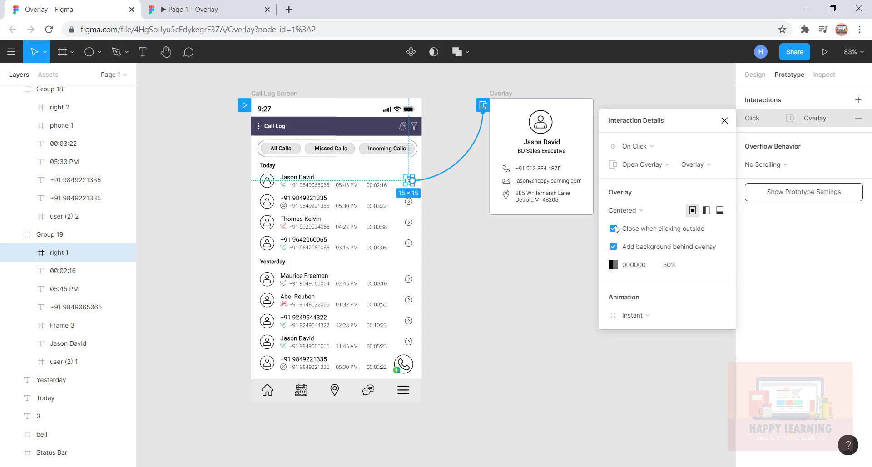
In the prototype, check that clicking outside closes the contact card and the arrow reopens it, then go back to the editor
click(199, 9)
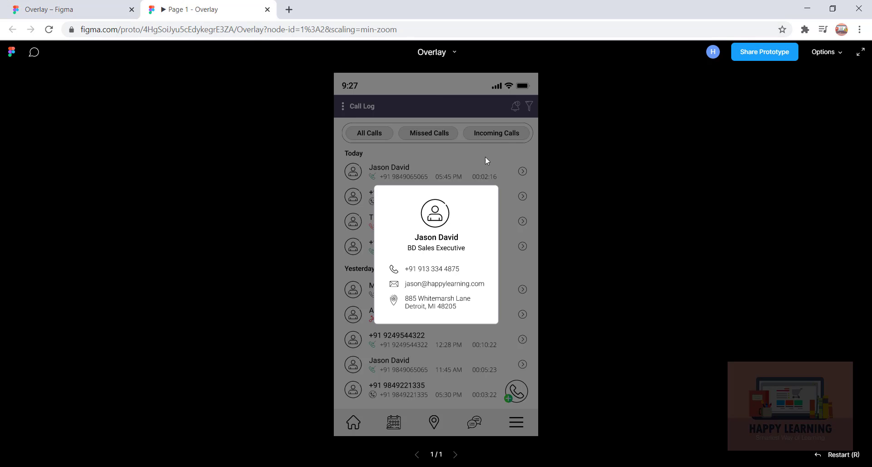
click(516, 169)
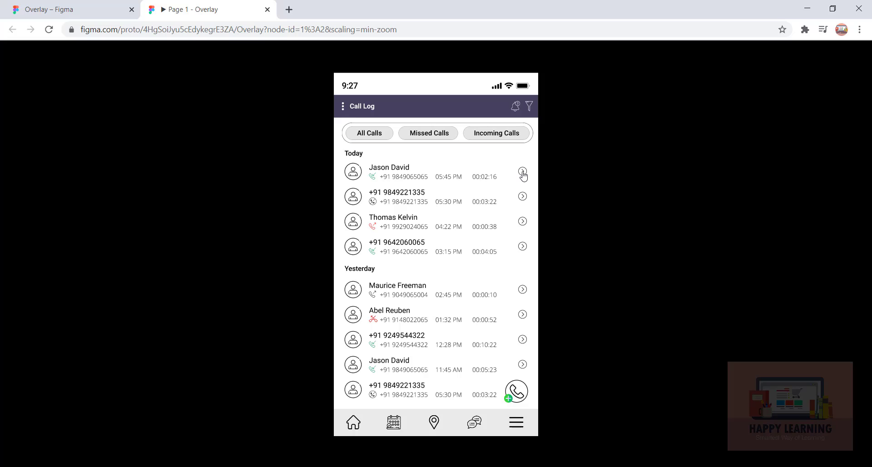
click(523, 173)
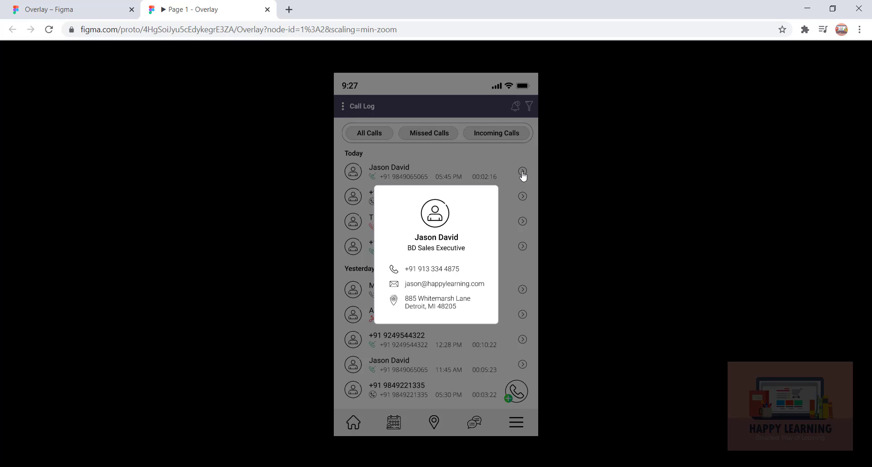
click(492, 161)
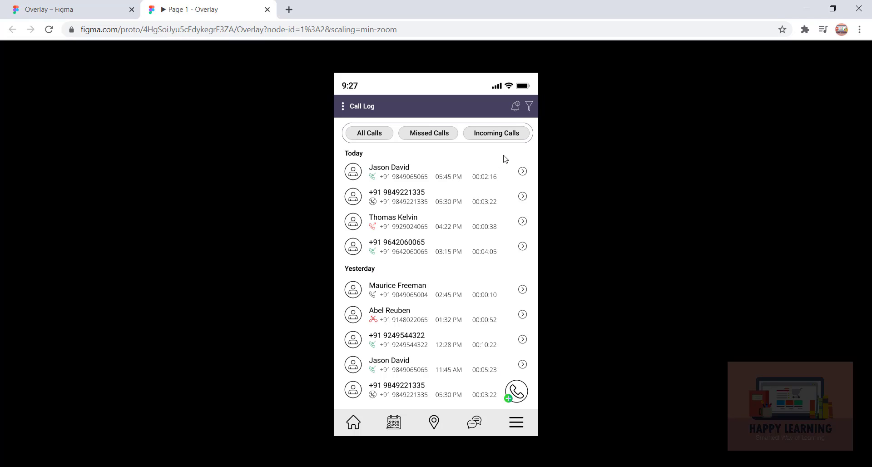
click(523, 173)
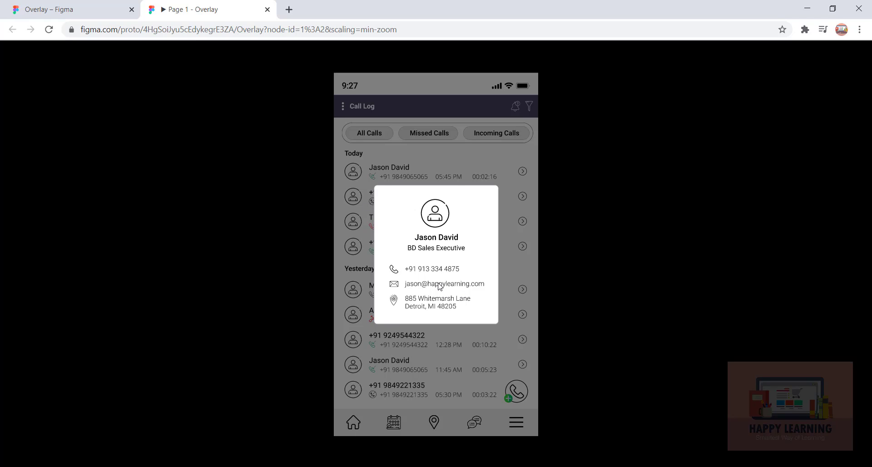
click(79, 9)
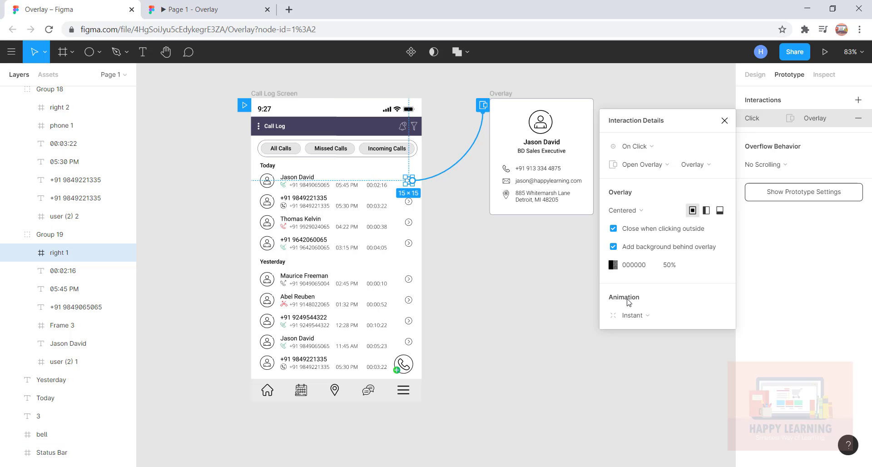
Set the overlay animation to Move In downward with Ease In And Out easing
click(641, 316)
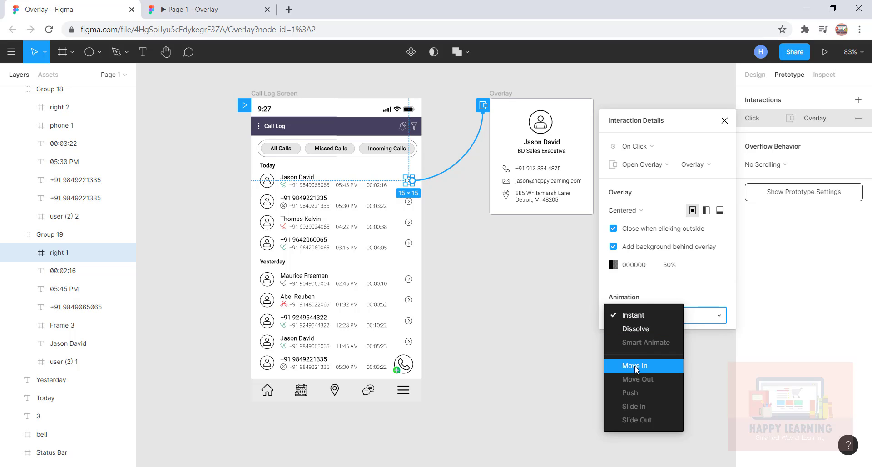
click(635, 366)
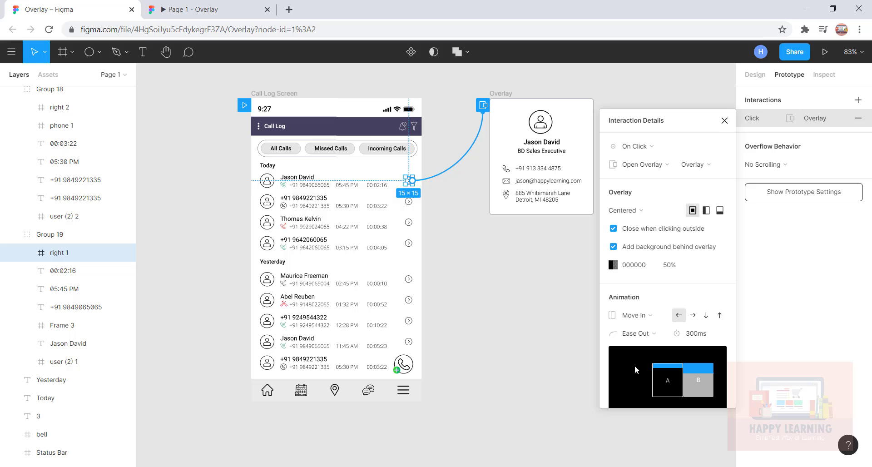
click(707, 317)
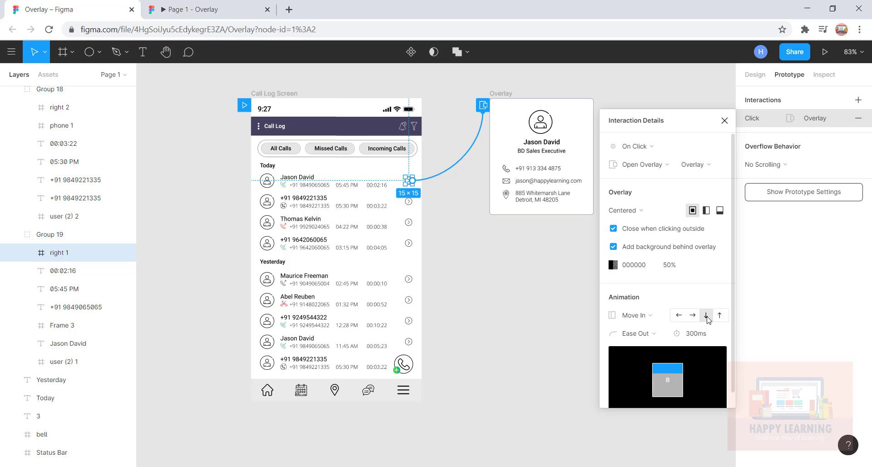
click(642, 333)
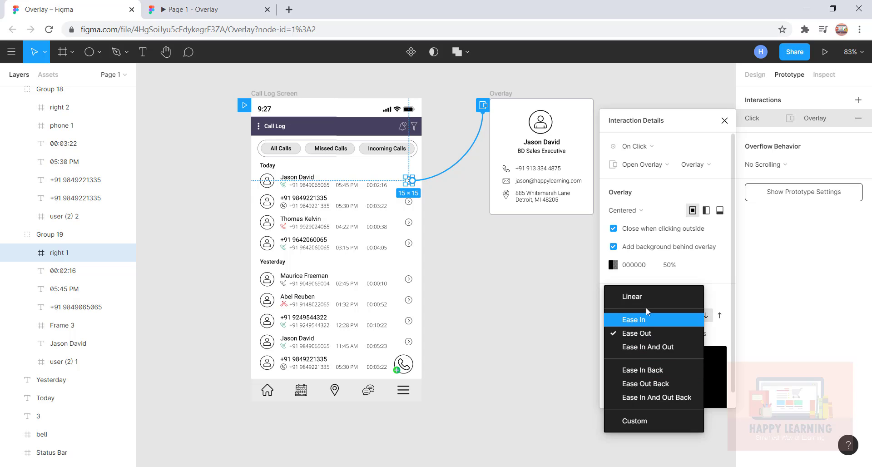
click(644, 348)
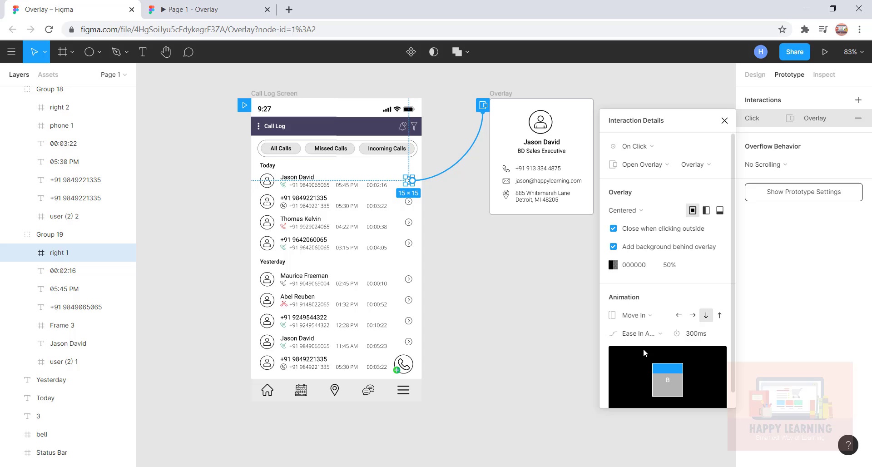
click(631, 90)
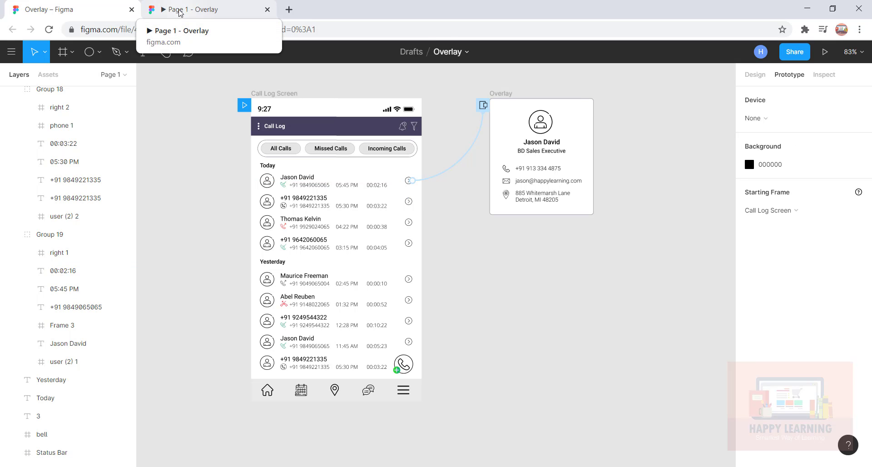
Preview the contact card's Ease In And Out animation from the first row's arrow in the prototype
click(180, 13)
click(519, 200)
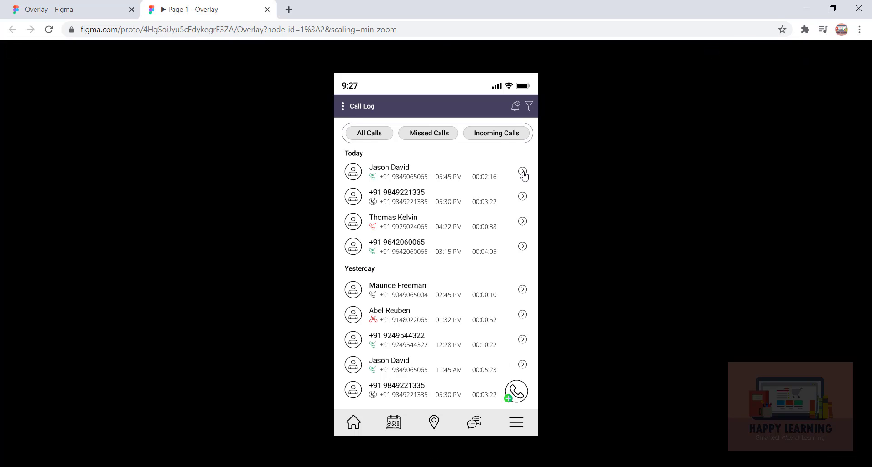
click(523, 173)
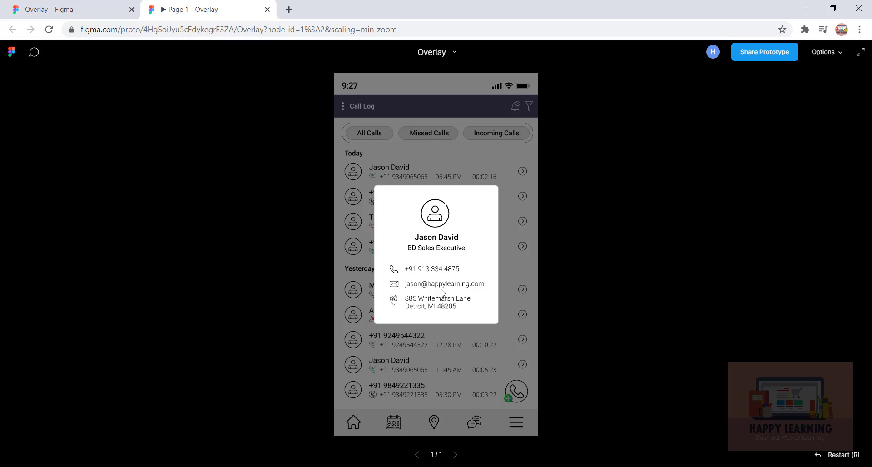
click(59, 12)
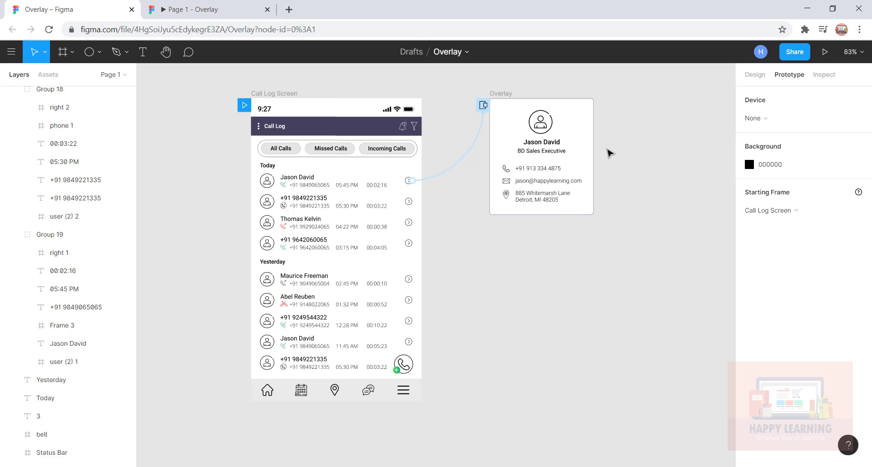
Change the overlay interaction's easing to Ease In
click(483, 105)
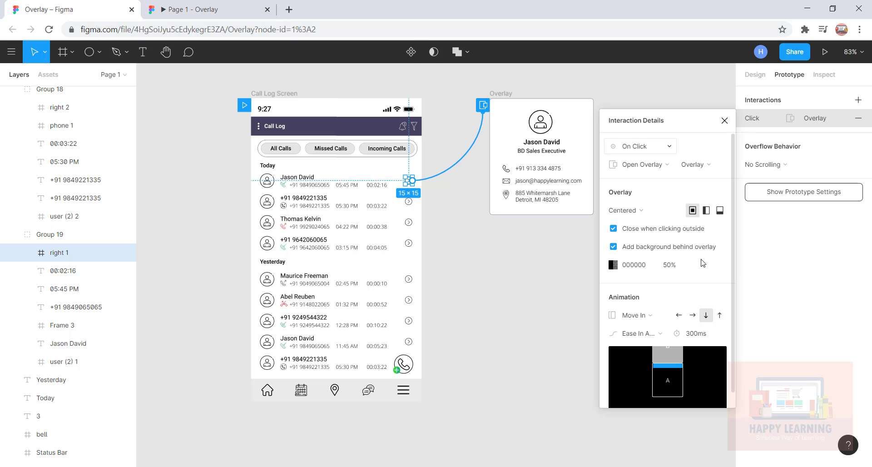
click(635, 335)
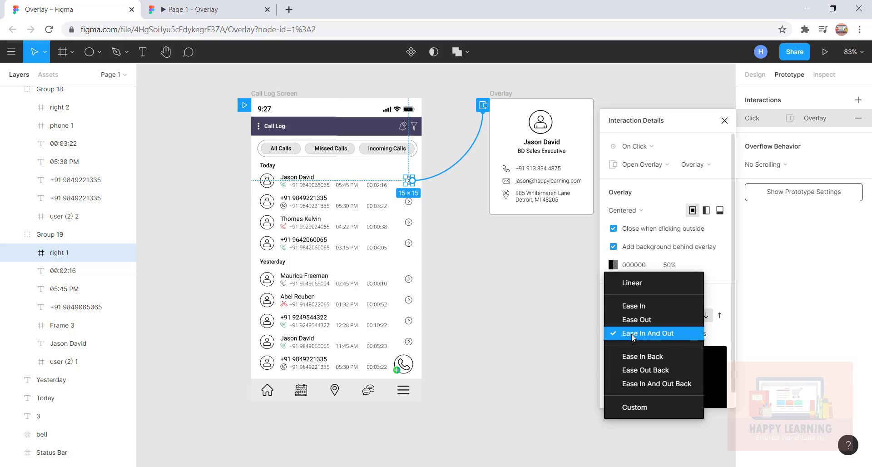
click(639, 307)
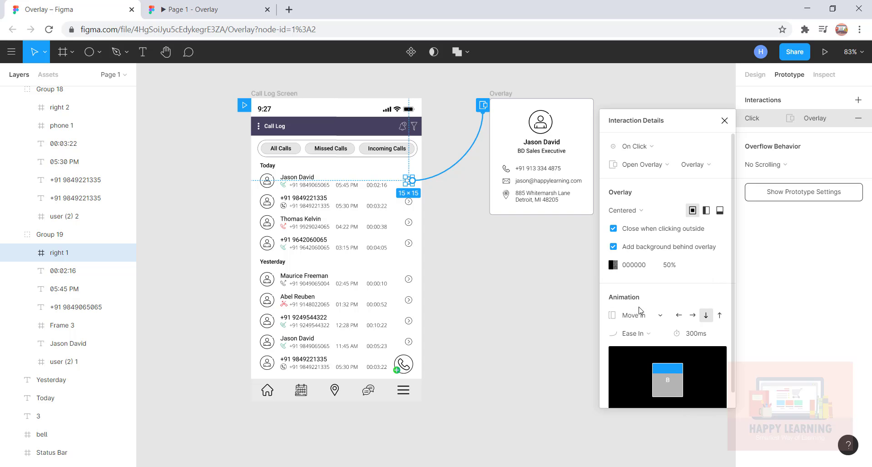
Retest the Ease In animation by closing and reopening the contact card in the prototype
click(195, 9)
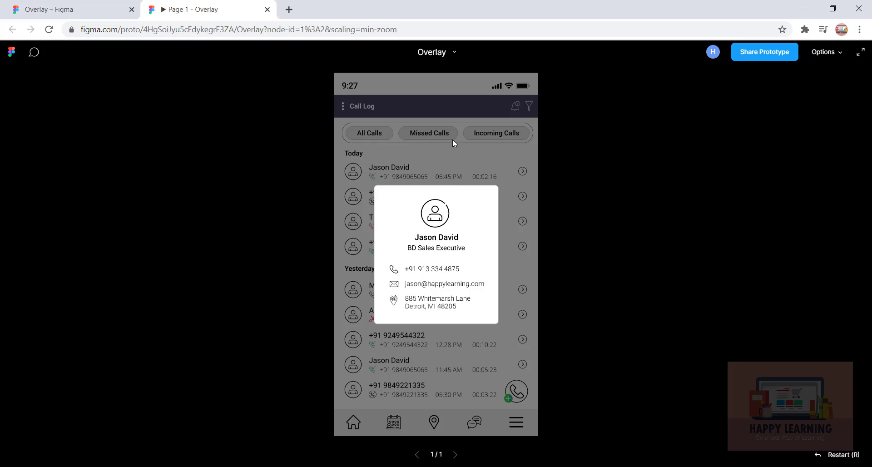
click(438, 155)
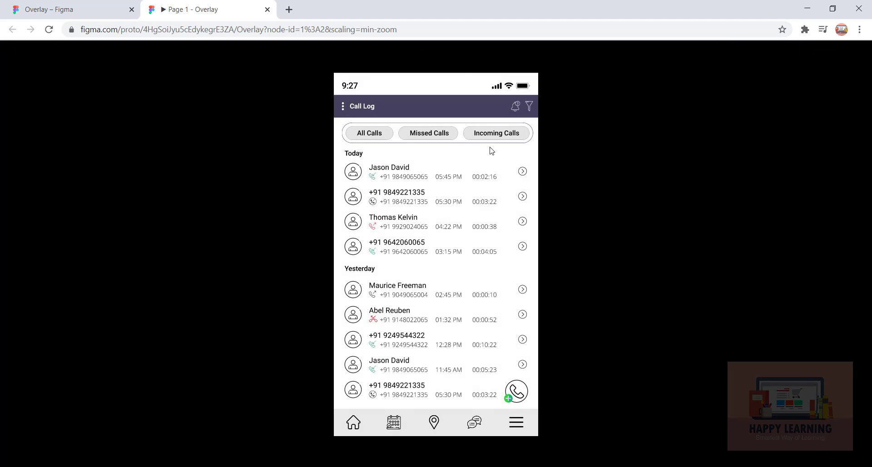
click(523, 171)
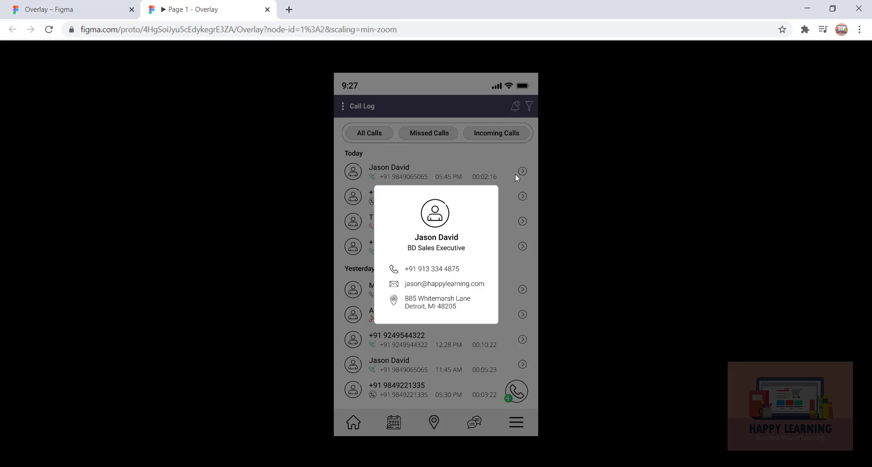
click(56, 10)
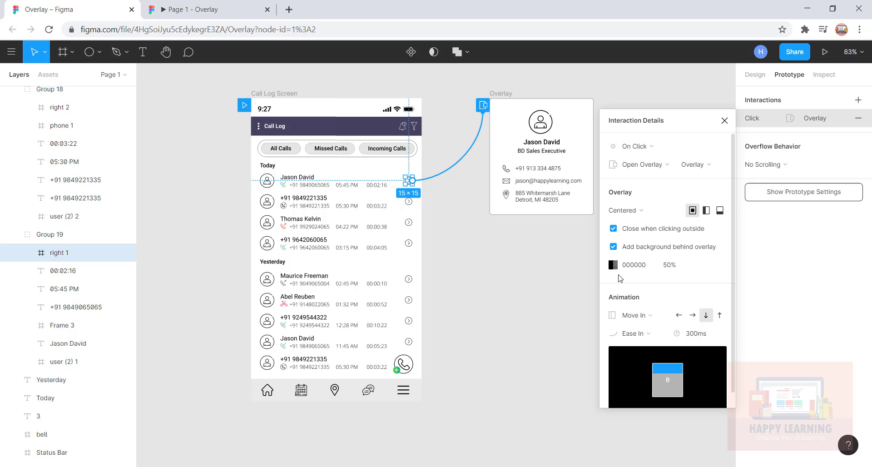
Set the overlay position to Manual and place the card over the upper call list
click(623, 212)
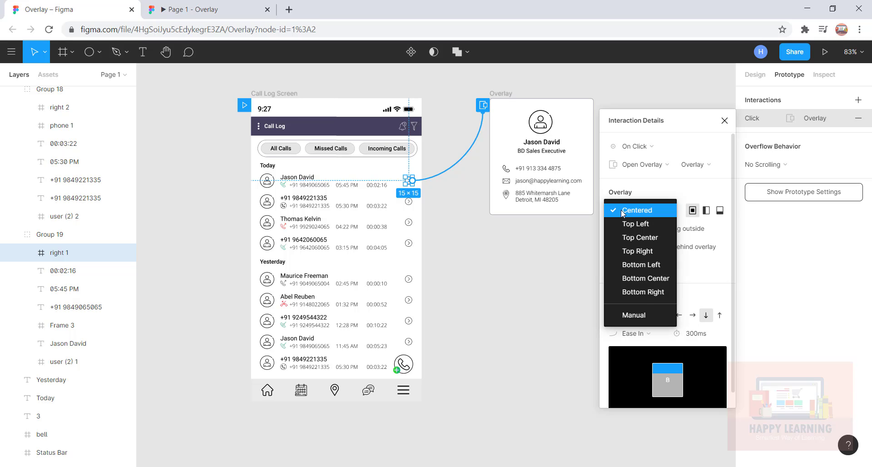
click(635, 319)
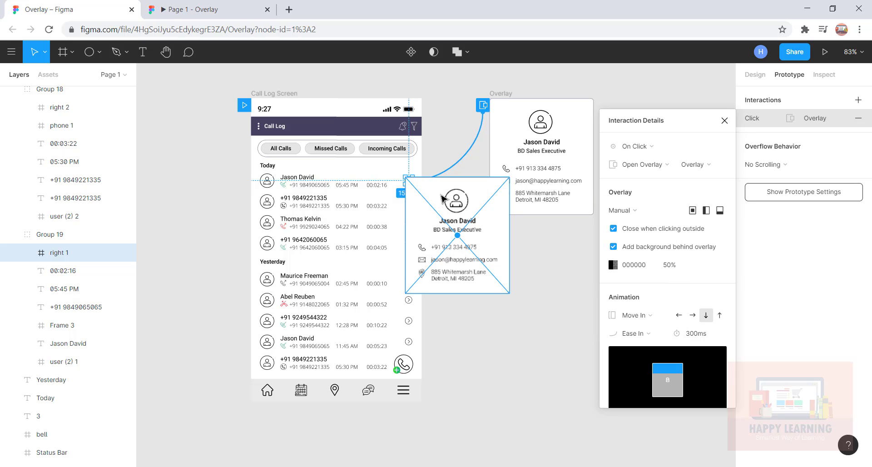
drag(435, 199, 329, 197)
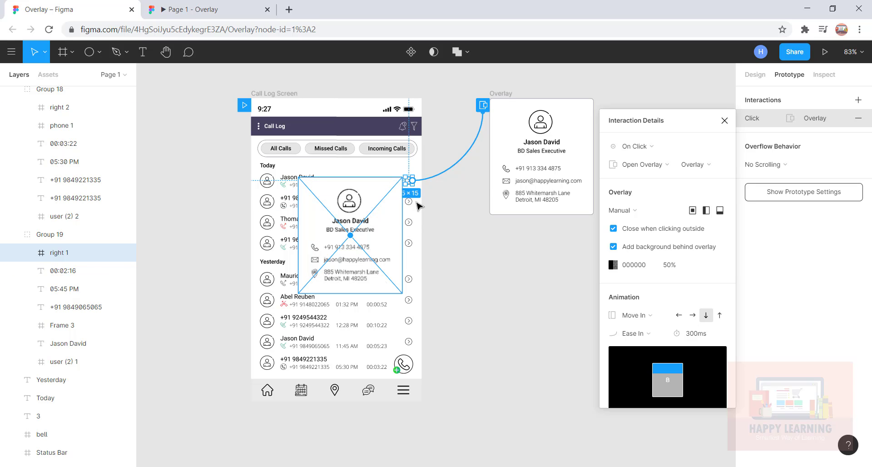
In the prototype, open and close the contact card twice to verify its new position below the arrow
click(504, 300)
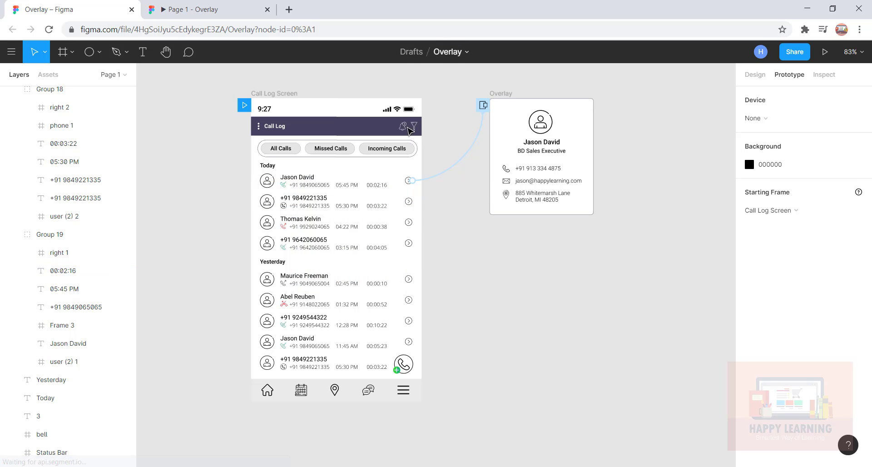
click(179, 13)
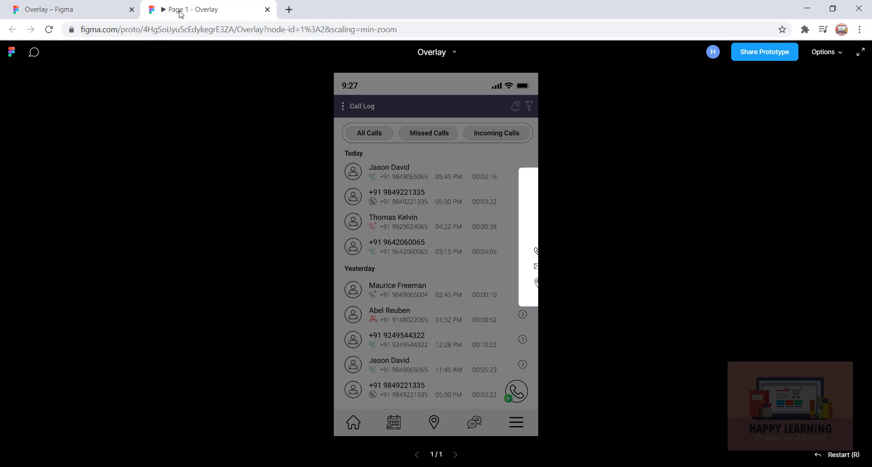
click(450, 209)
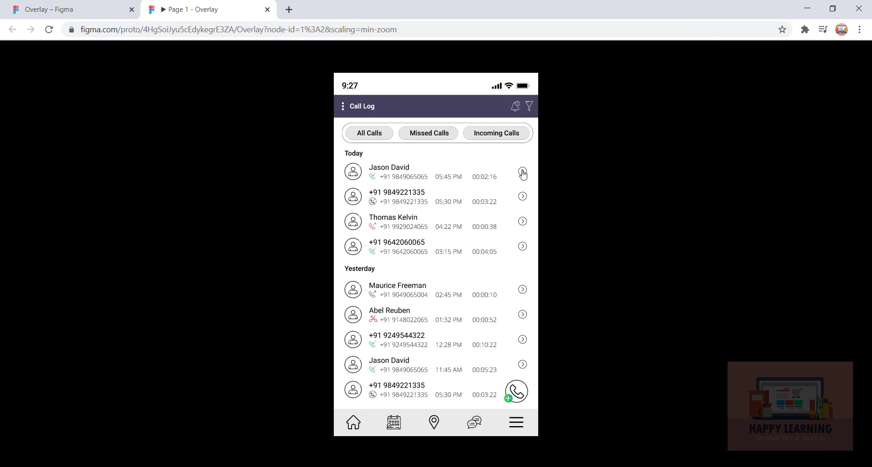
click(523, 172)
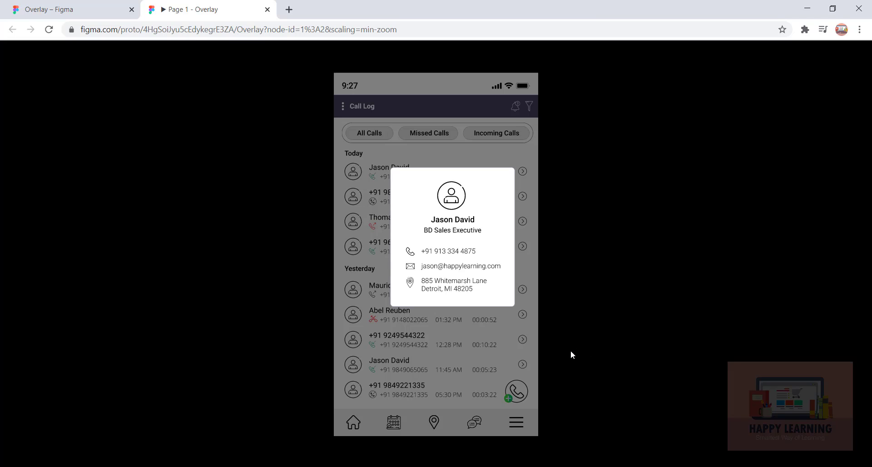
click(491, 156)
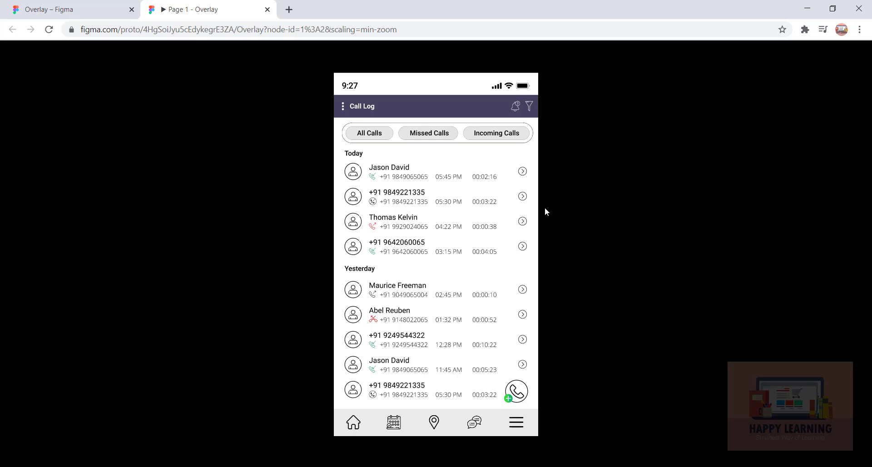
click(522, 173)
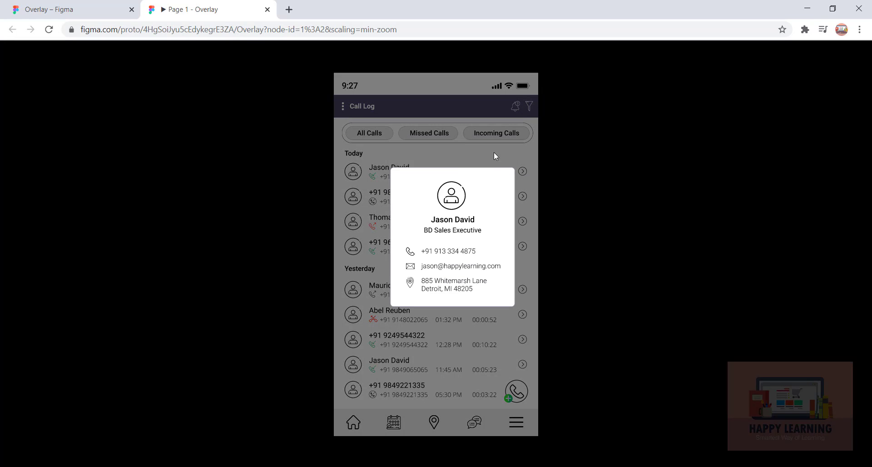
click(454, 156)
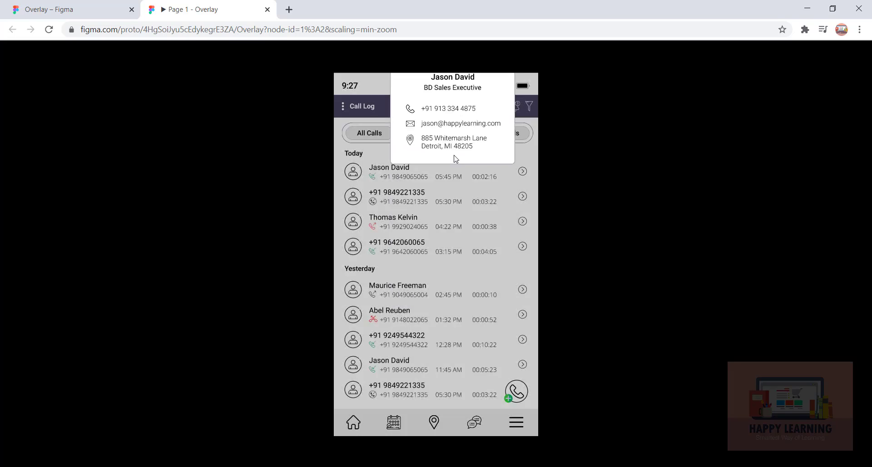